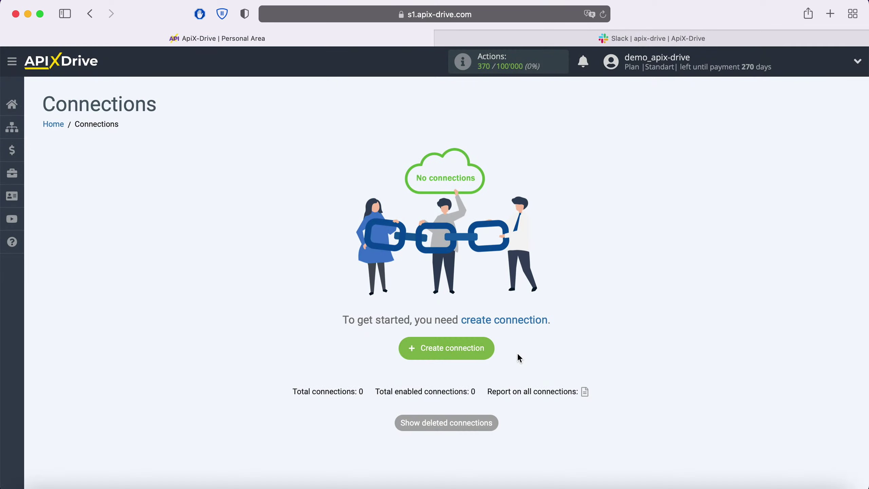
Create a new connection with Facebook as the data source system.
{"action": "left_click", "coordinate": [488, 350]}
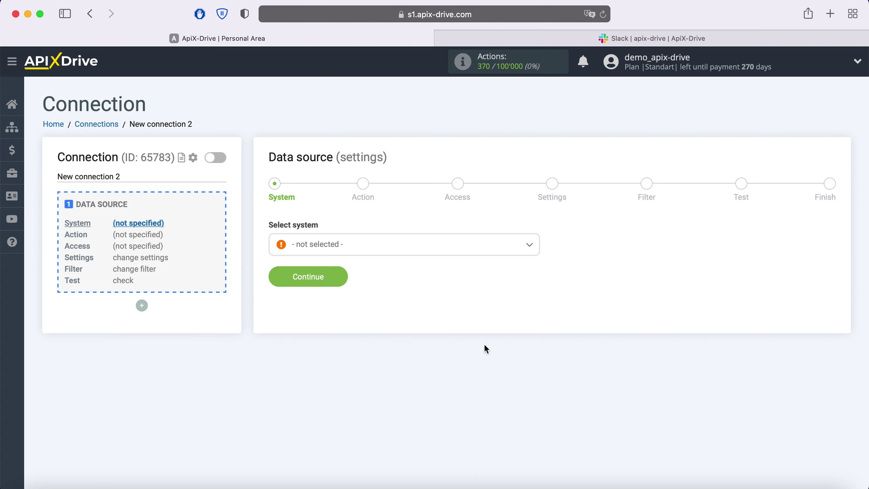
{"action": "left_click", "coordinate": [397, 247]}
{"action": "scroll", "coordinate": [419, 335], "scroll_direction": "down", "scroll_amount": 20}
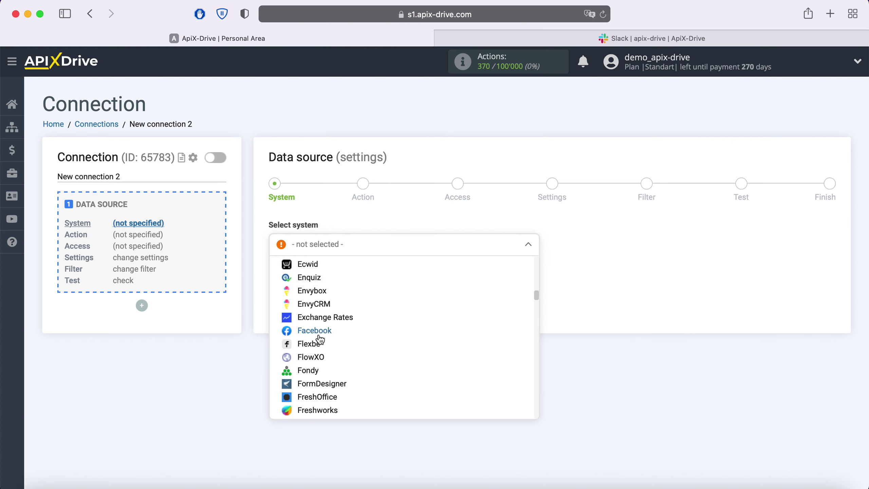
{"action": "left_click", "coordinate": [322, 332]}
{"action": "left_click", "coordinate": [342, 281]}
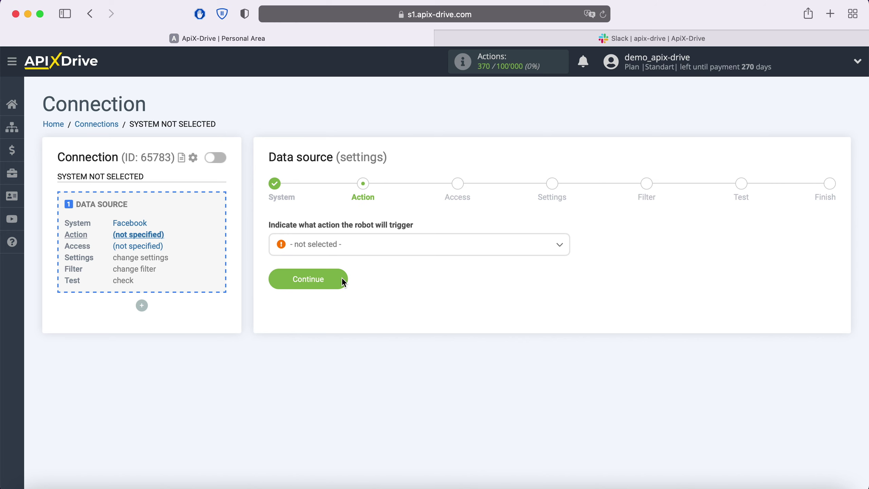
Set the data source action to Get Leads (new) and continue to the access settings.
{"action": "left_click", "coordinate": [358, 249]}
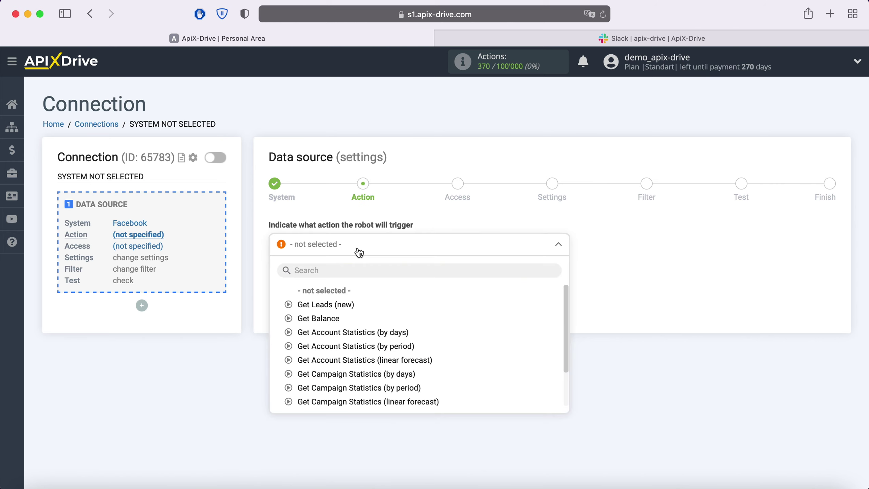
{"action": "left_click", "coordinate": [347, 303]}
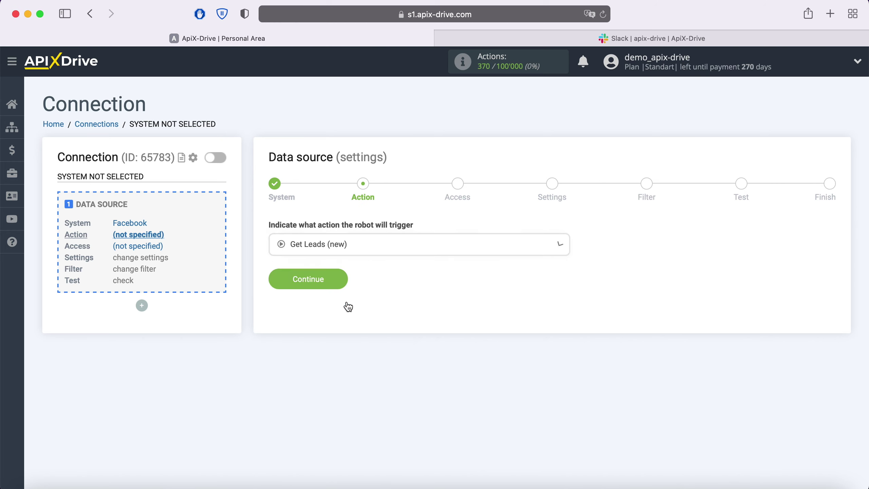
{"action": "left_click", "coordinate": [338, 281]}
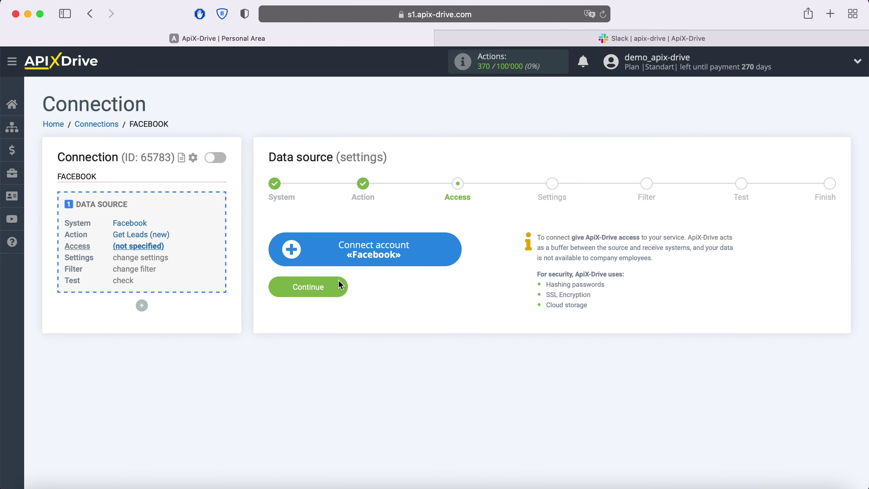
Start connecting a Facebook account and log in with the saved e-mail and account password.
{"action": "left_click", "coordinate": [457, 253]}
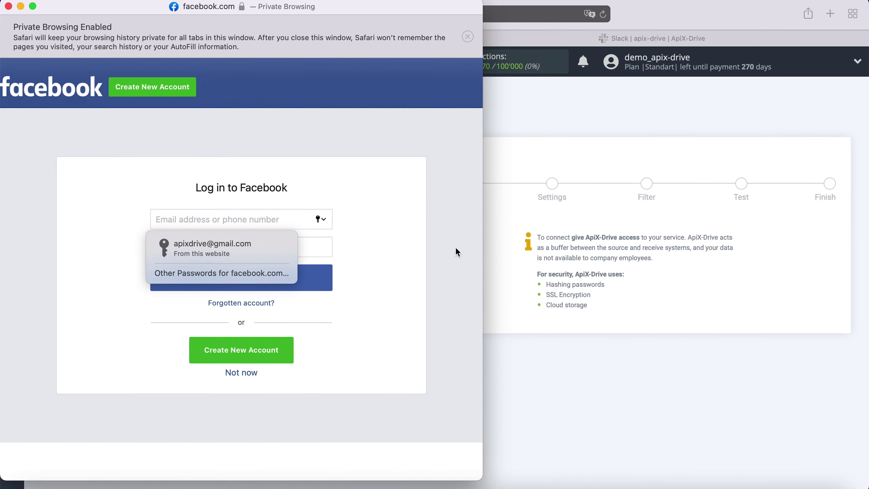
{"action": "left_click", "coordinate": [277, 243]}
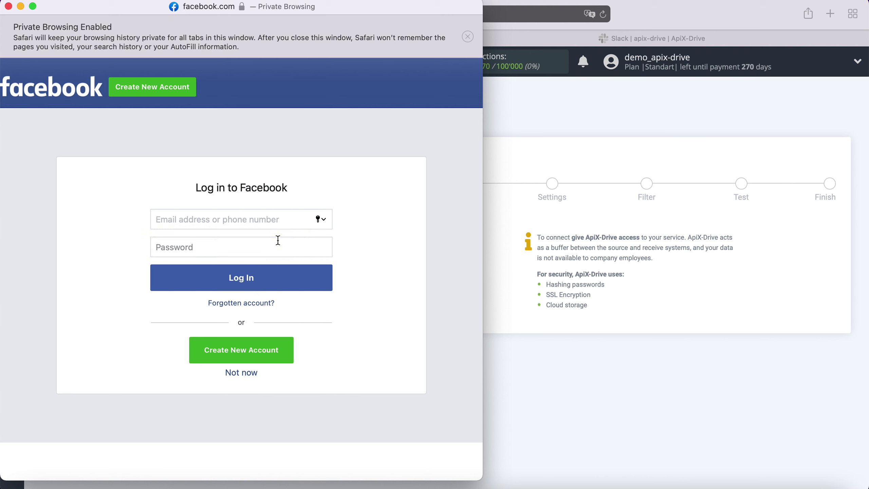
{"action": "left_click", "coordinate": [271, 279]}
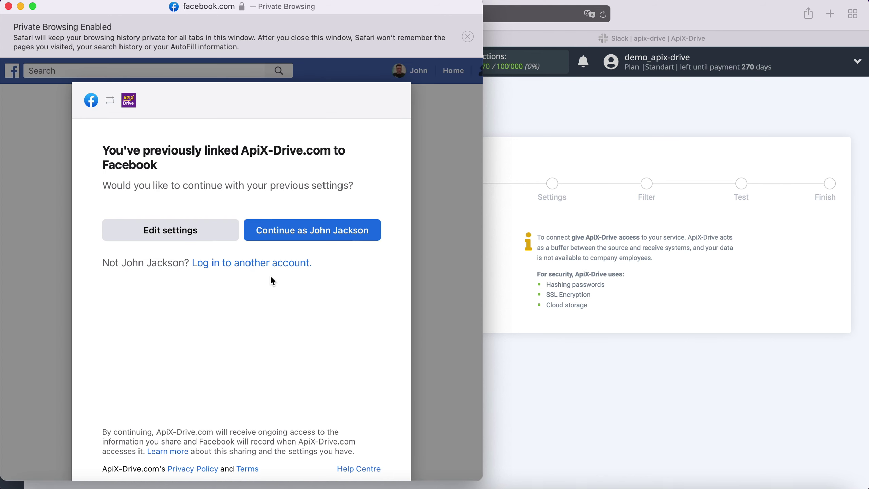
Edit the Facebook link settings, granting ApiX-Drive.com access to all Pages with every permission enabled, and finish linking.
{"action": "left_click", "coordinate": [217, 236]}
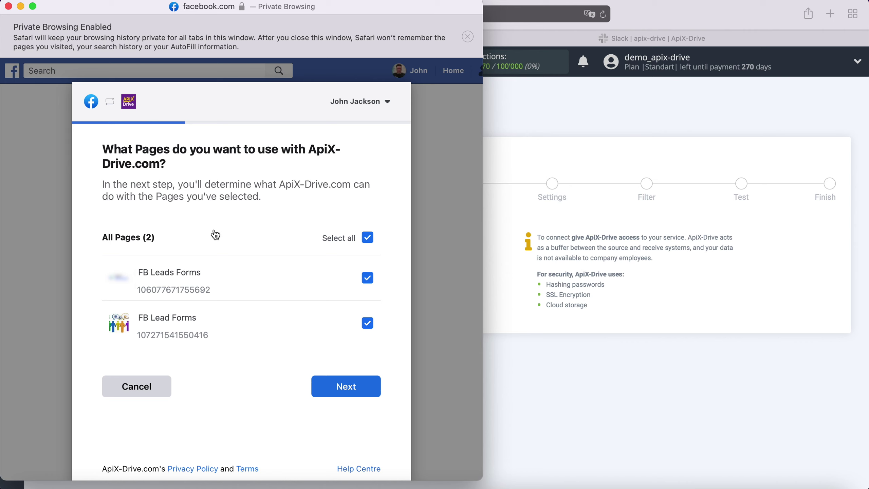
{"action": "left_click", "coordinate": [364, 383]}
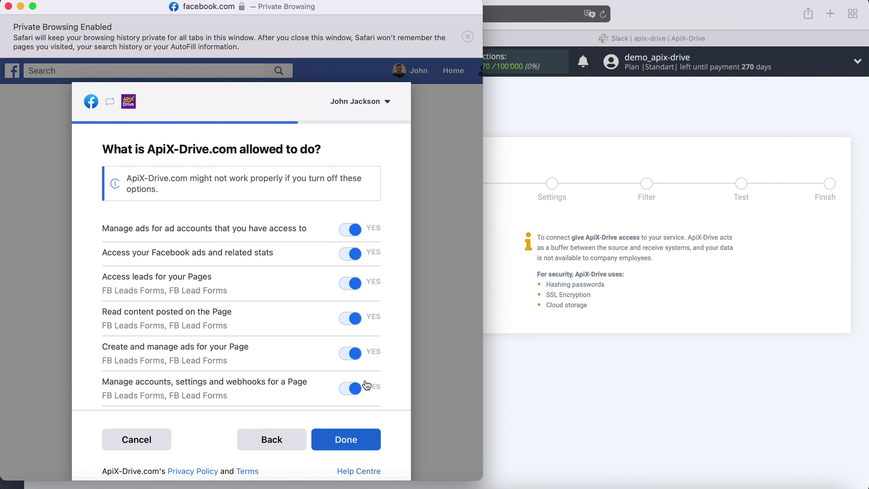
{"action": "left_click", "coordinate": [368, 439]}
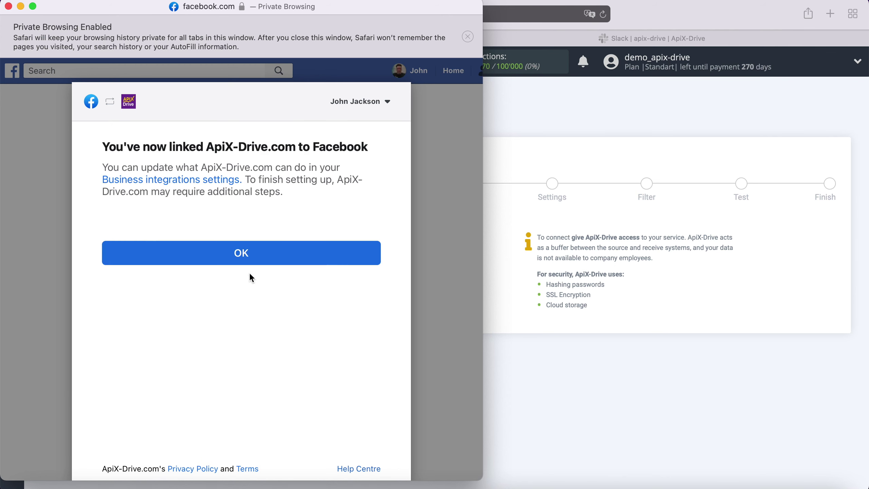
{"action": "left_click", "coordinate": [238, 252]}
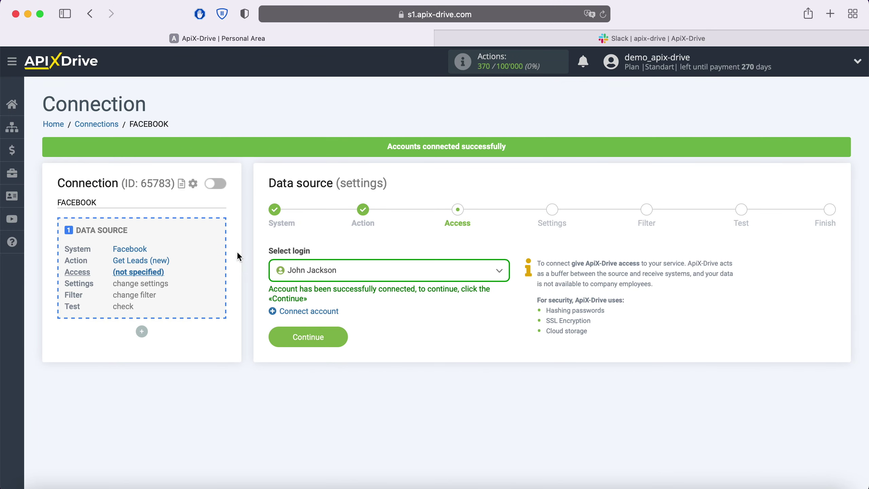
Select the newly connected Facebook login for the data source and continue to its settings.
{"action": "left_click", "coordinate": [467, 278]}
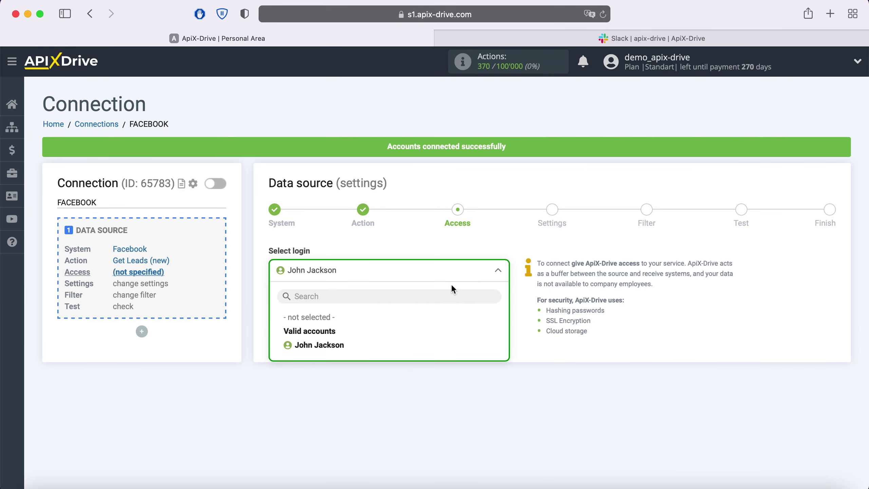
{"action": "left_click", "coordinate": [339, 345]}
{"action": "left_click", "coordinate": [339, 336]}
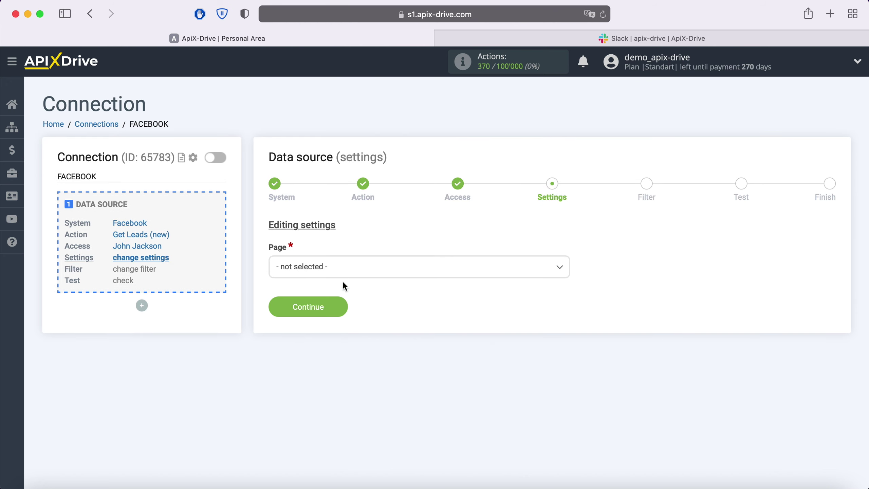
Set the source page to FB Leads Forms and, choosing forms individually, include only FB Lead Form 20.05.2021.
{"action": "left_click", "coordinate": [344, 266]}
{"action": "left_click", "coordinate": [331, 343]}
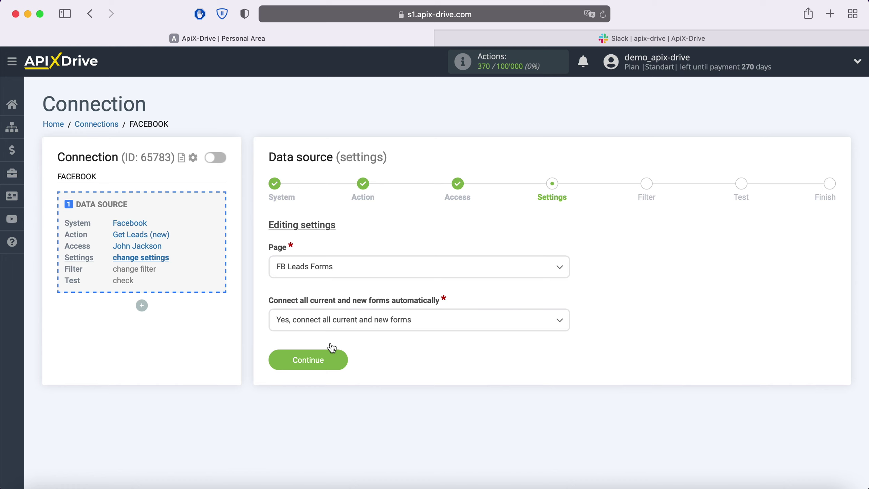
{"action": "left_click", "coordinate": [385, 330]}
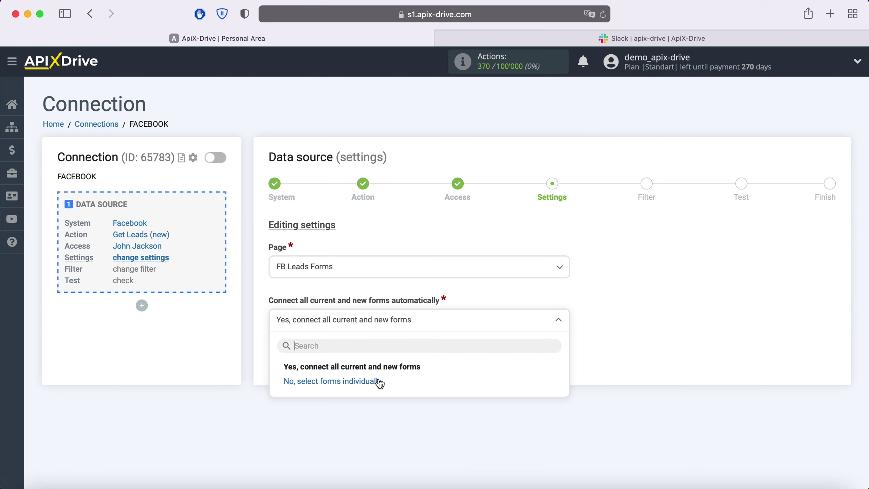
{"action": "left_click", "coordinate": [380, 383]}
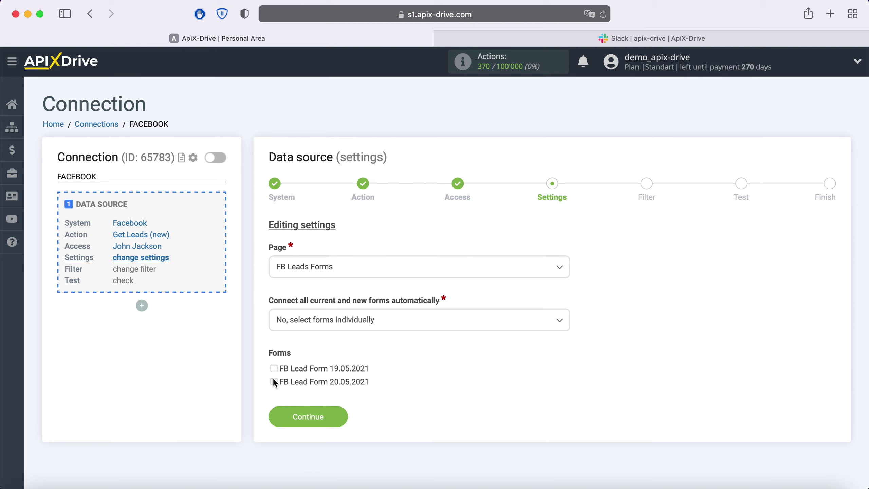
{"action": "left_click", "coordinate": [274, 382]}
{"action": "left_click", "coordinate": [341, 416]}
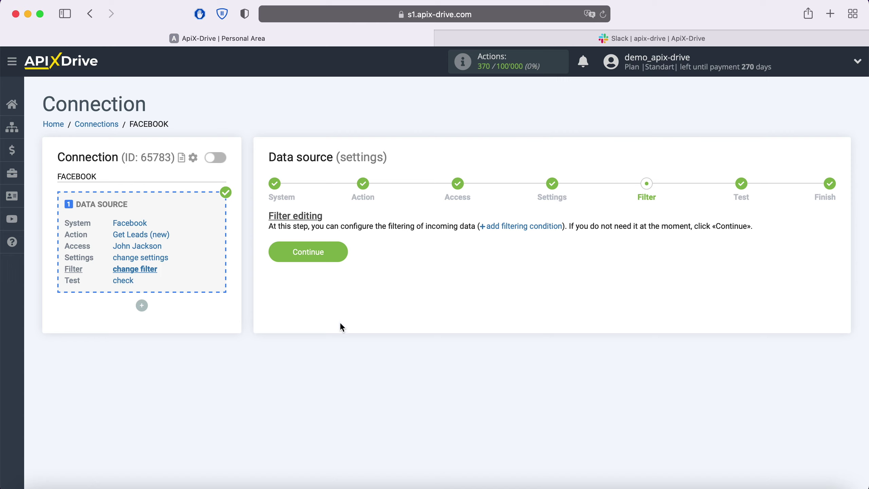
Continue without a data filter, review the Facebook test data and complete the data source setup.
{"action": "left_click", "coordinate": [338, 255]}
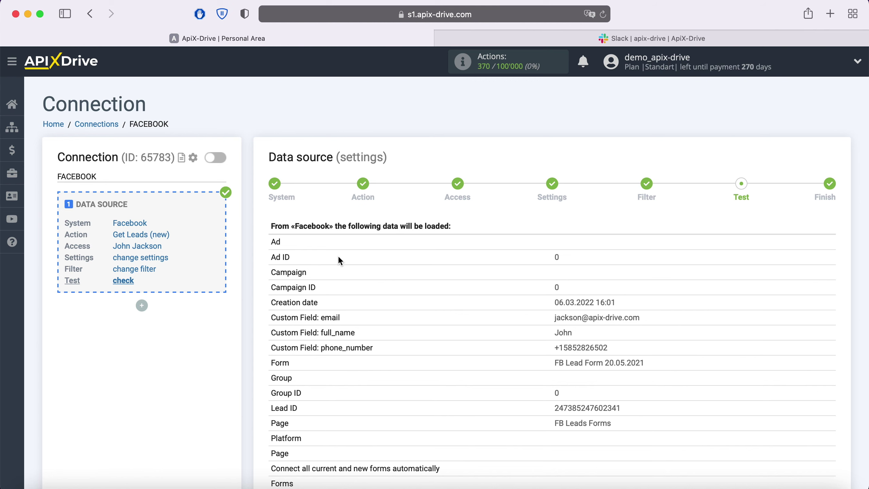
{"action": "scroll", "coordinate": [338, 260], "scroll_direction": "down", "scroll_amount": 3}
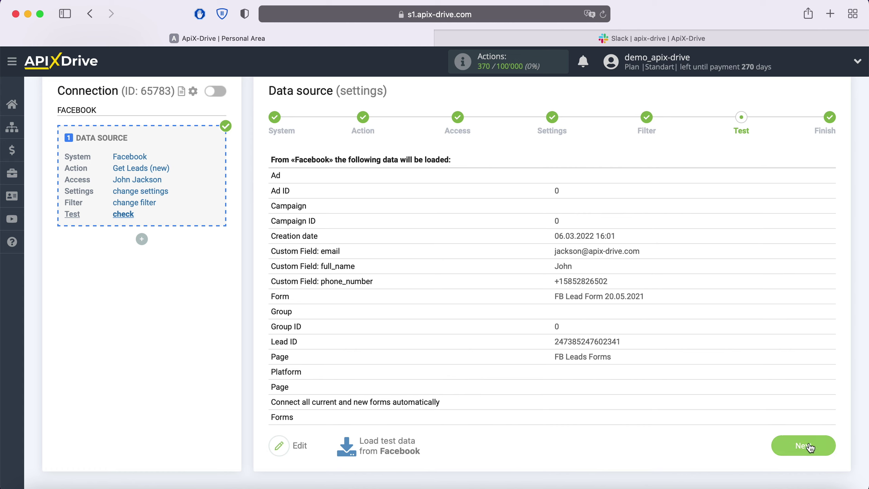
{"action": "left_click", "coordinate": [826, 447]}
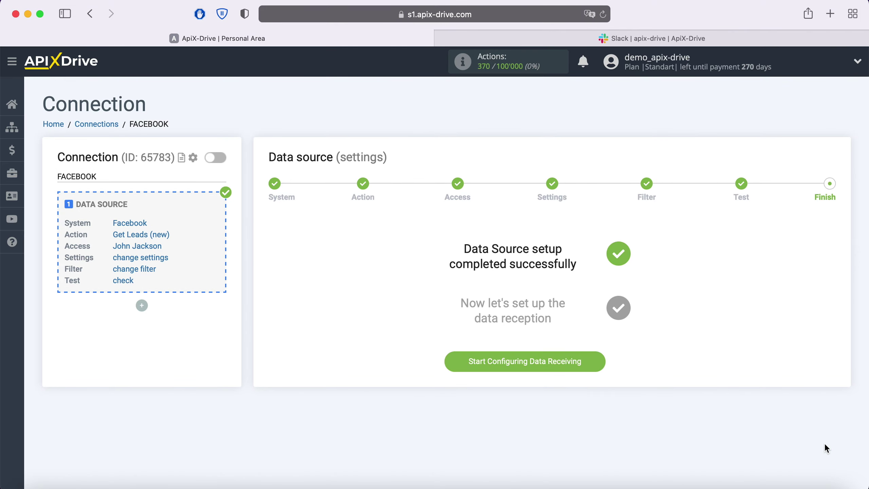
Start configuring data receiving with Slack as the data destination system.
{"action": "left_click", "coordinate": [601, 359]}
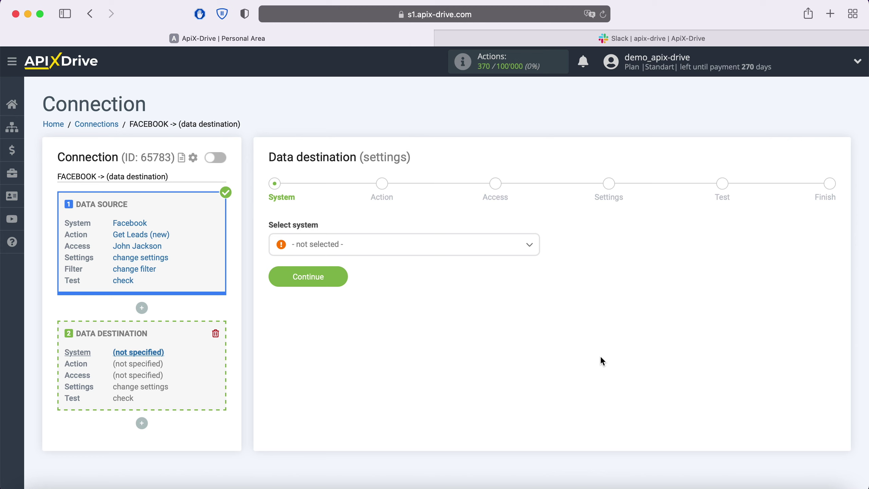
{"action": "left_click", "coordinate": [524, 248]}
{"action": "scroll", "coordinate": [485, 322], "scroll_direction": "down", "scroll_amount": 10}
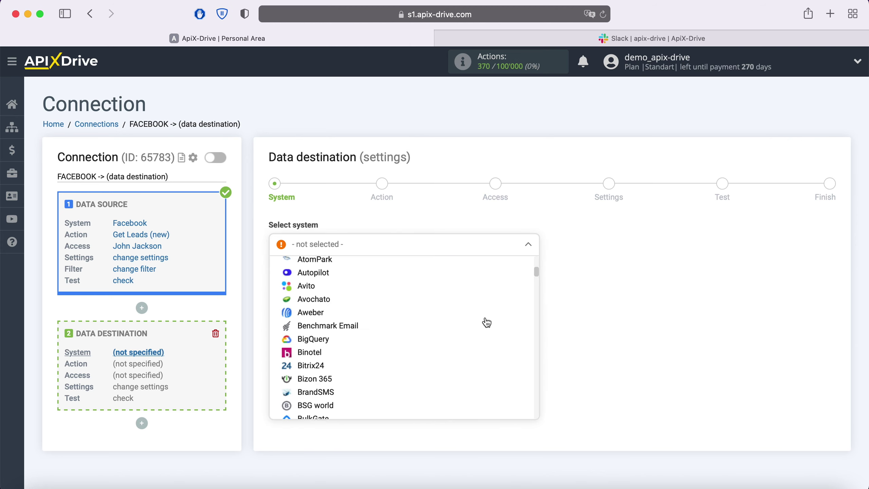
{"action": "scroll", "coordinate": [487, 323], "scroll_direction": "down", "scroll_amount": 15}
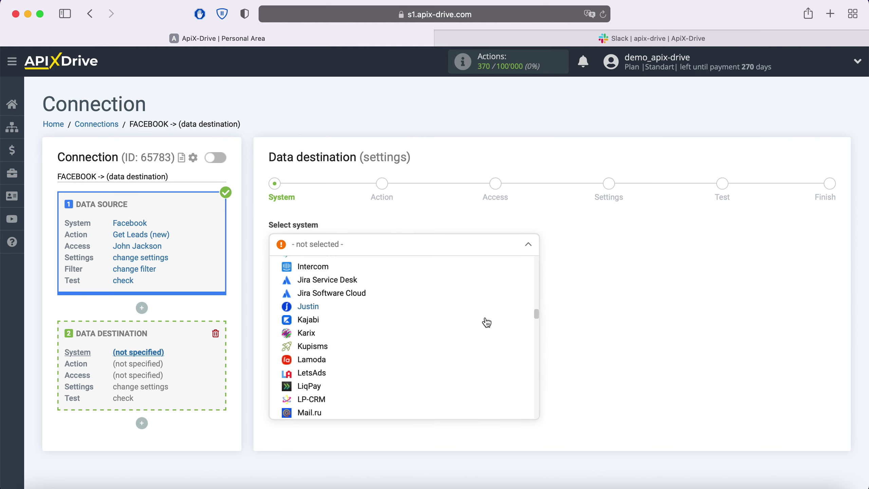
{"action": "scroll", "coordinate": [486, 322], "scroll_direction": "down", "scroll_amount": 15}
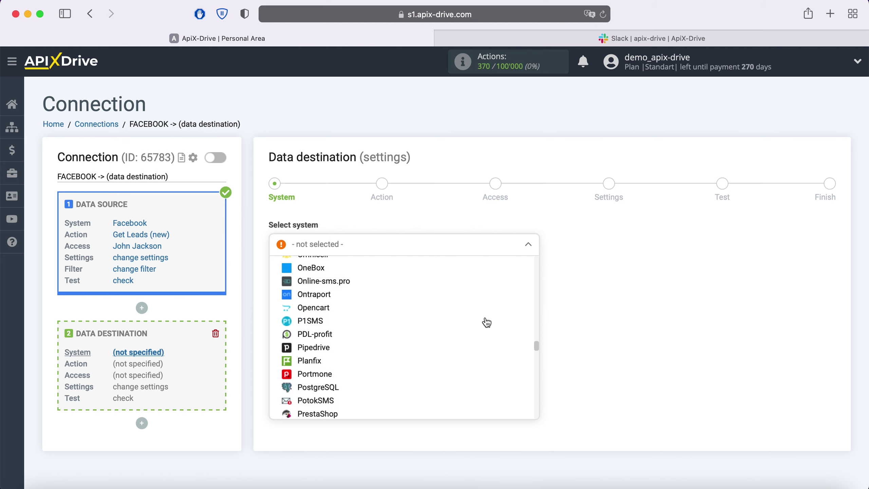
{"action": "scroll", "coordinate": [486, 322], "scroll_direction": "down", "scroll_amount": 12}
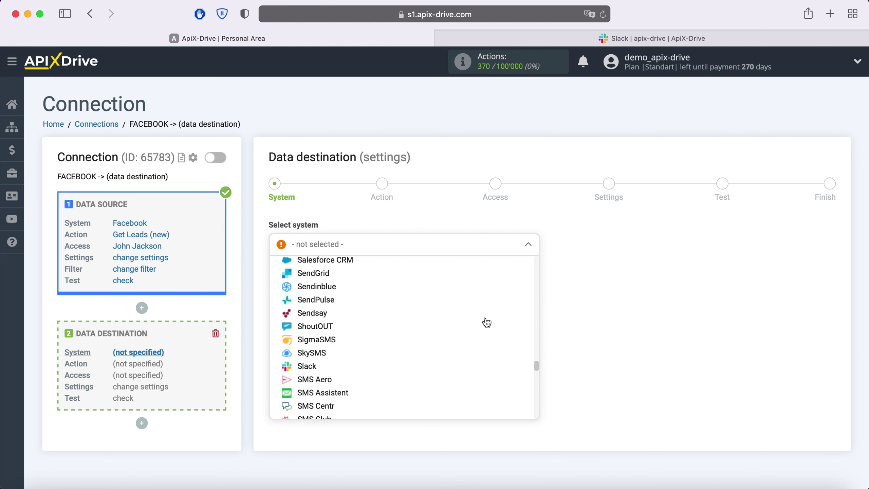
{"action": "left_click", "coordinate": [311, 366]}
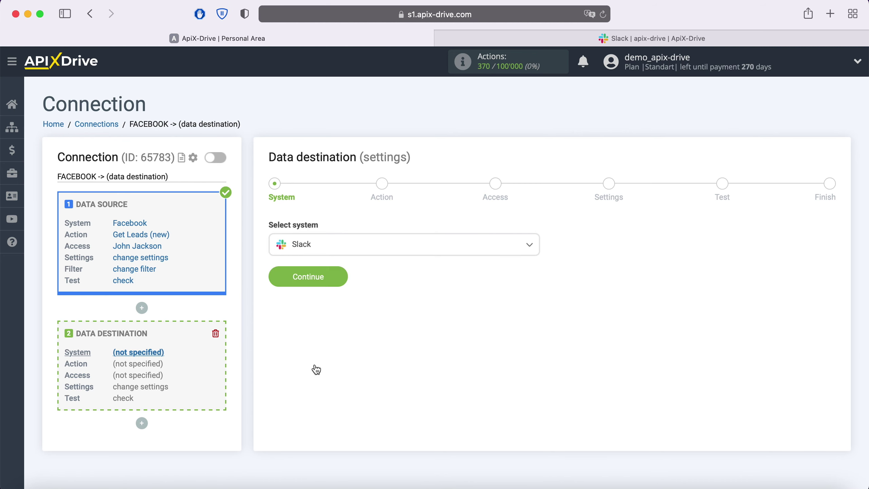
{"action": "left_click", "coordinate": [342, 278]}
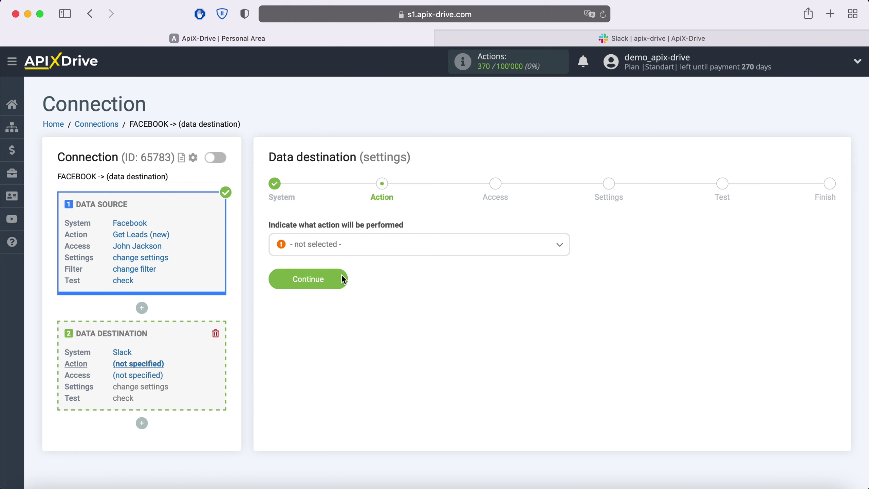
Set the data destination action to Send Message (chanel) and continue to the access settings.
{"action": "left_click", "coordinate": [379, 252]}
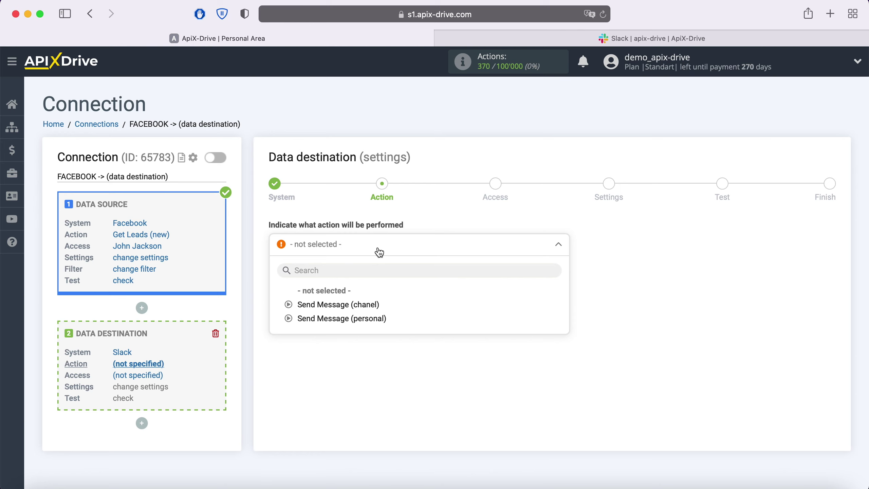
{"action": "left_click", "coordinate": [351, 305]}
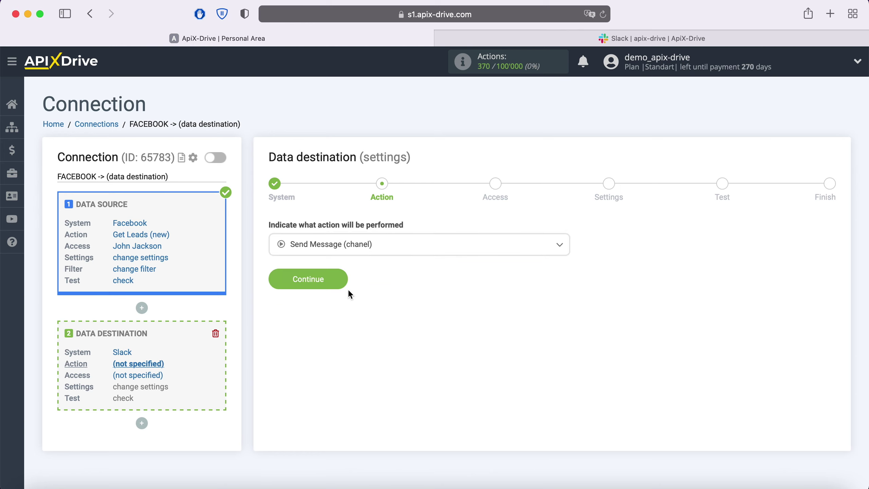
{"action": "left_click", "coordinate": [342, 281]}
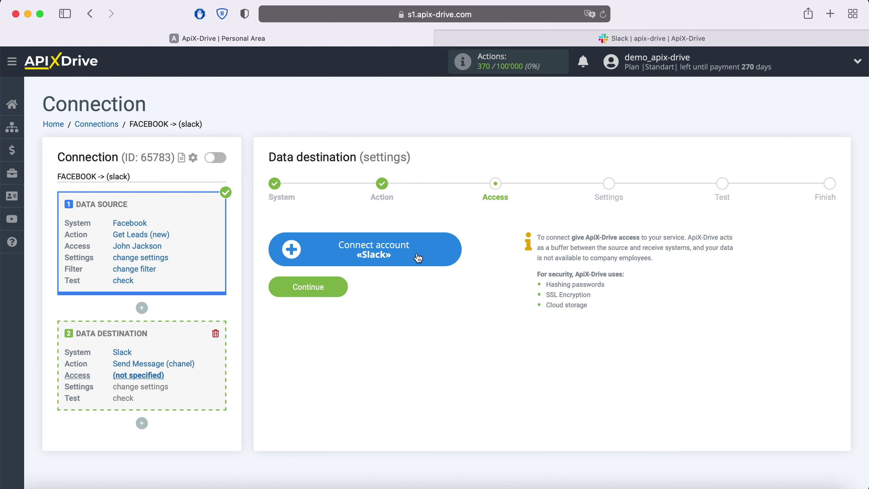
Start connecting a Slack account, and copy the apix-drivehq part of the workspace URL from the open Slack workspace.
{"action": "left_click", "coordinate": [453, 246]}
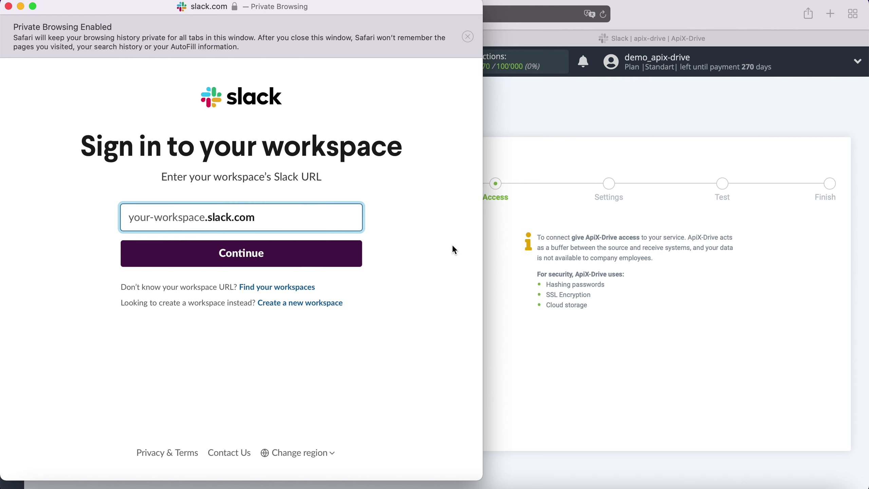
{"action": "left_click", "coordinate": [609, 36]}
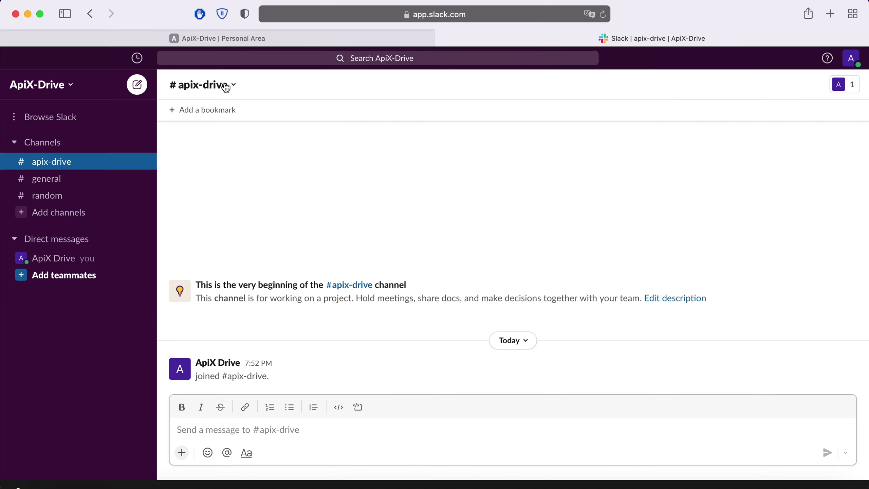
{"action": "left_click", "coordinate": [67, 86]}
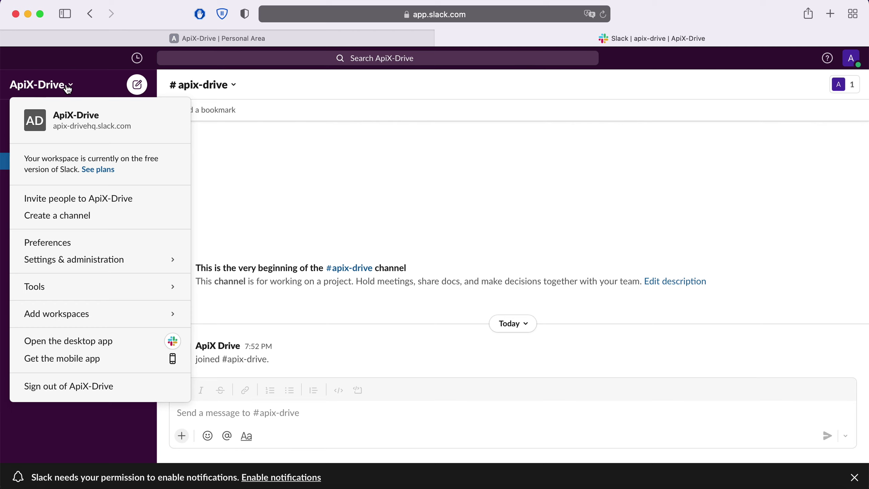
{"action": "left_click_drag", "start_coordinate": [53, 126], "coordinate": [96, 128]}
{"action": "right_click", "coordinate": [85, 126]}
{"action": "left_click", "coordinate": [104, 180]}
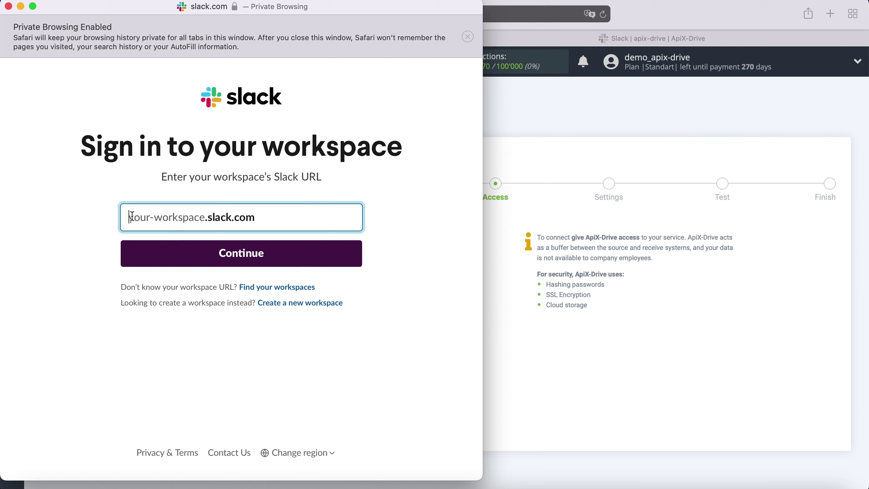
Paste apix-drivehq as the workspace URL in the Slack sign-in window and continue.
{"action": "right_click", "coordinate": [132, 217]}
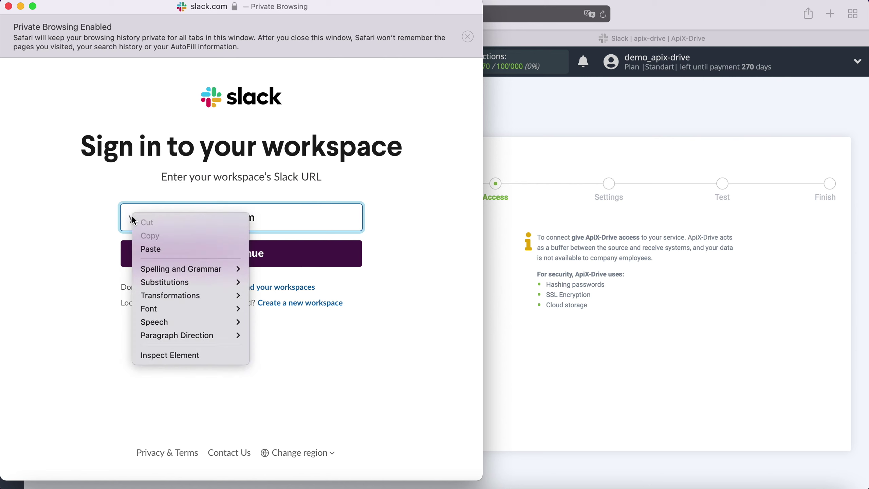
{"action": "left_click", "coordinate": [156, 251]}
{"action": "left_click", "coordinate": [244, 255]}
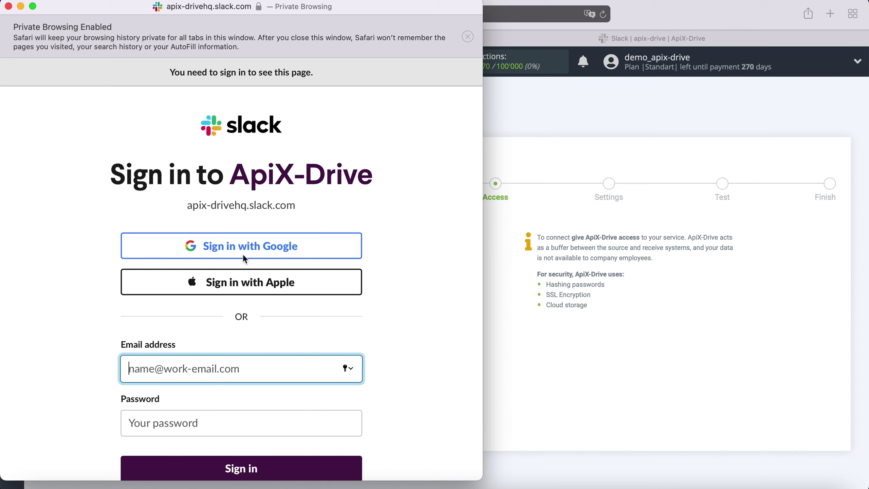
Sign in to the Slack workspace with Google, using the saved account email and password.
{"action": "left_click", "coordinate": [241, 249]}
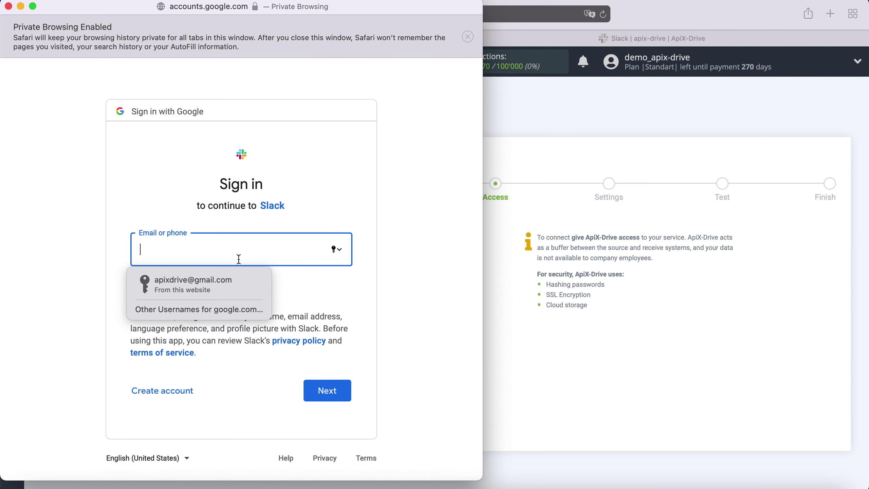
{"action": "left_click", "coordinate": [185, 283]}
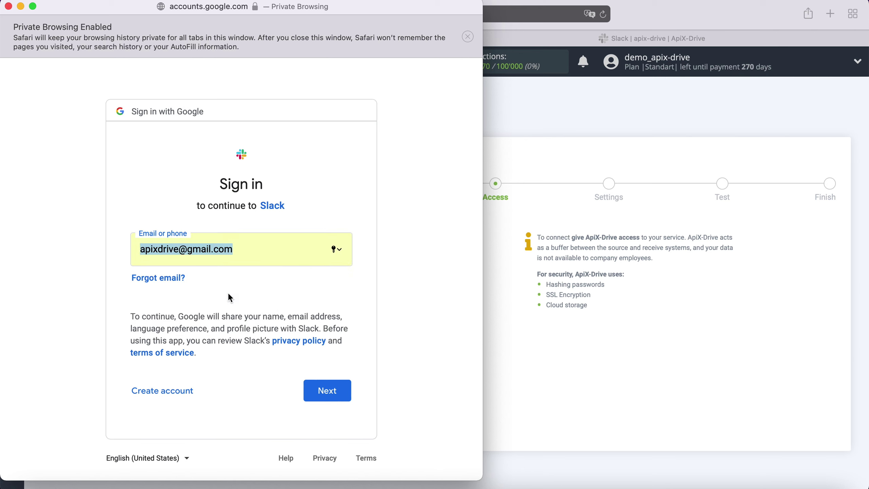
{"action": "left_click", "coordinate": [341, 396]}
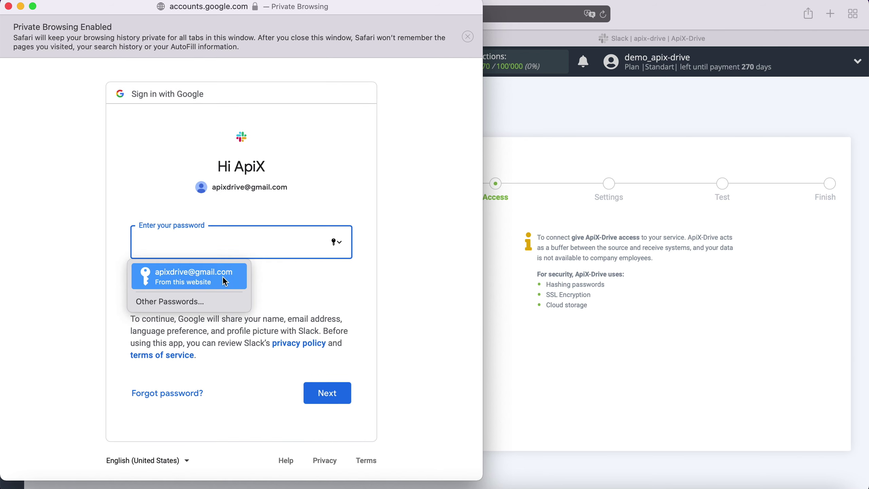
{"action": "left_click", "coordinate": [223, 276]}
{"action": "left_click", "coordinate": [335, 387]}
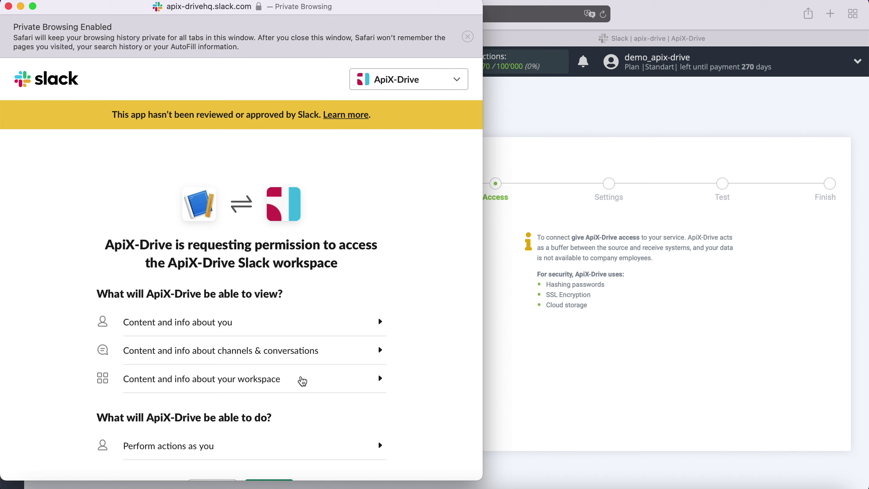
Allow ApiX-Drive to access the Slack workspace, select the connected Slack login and continue to the destination settings.
{"action": "scroll", "coordinate": [301, 381], "scroll_direction": "down", "scroll_amount": 2}
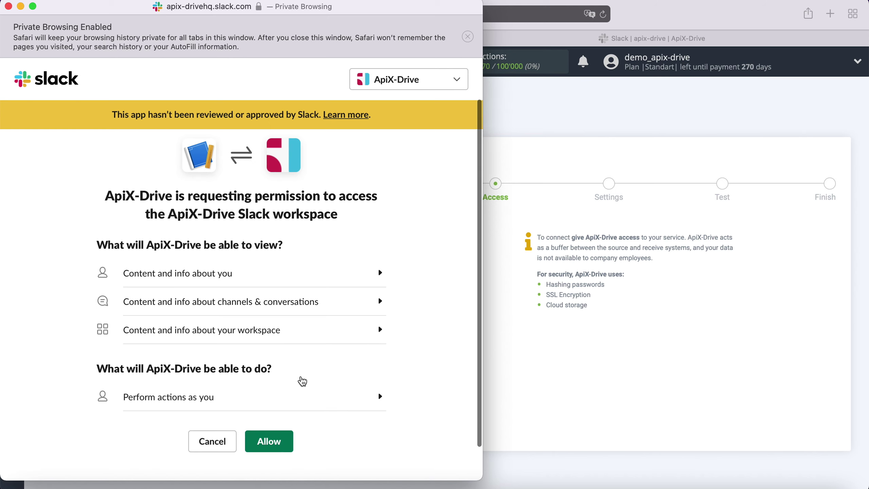
{"action": "left_click", "coordinate": [288, 442]}
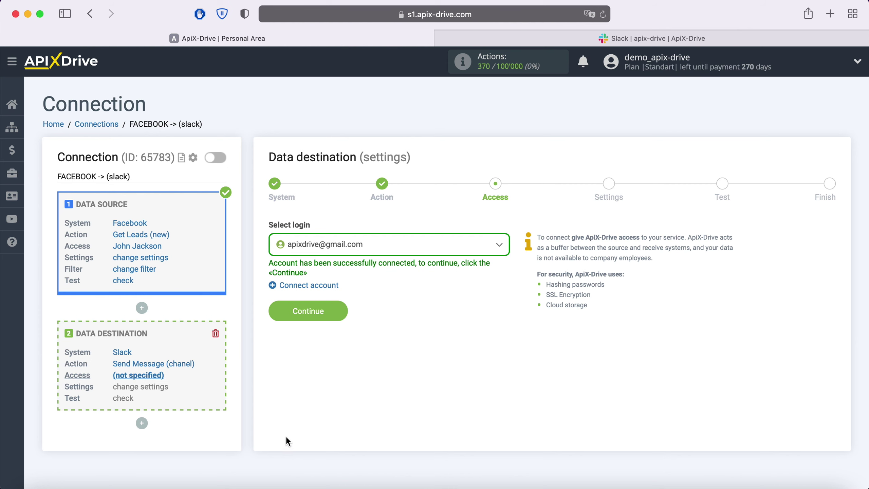
{"action": "left_click", "coordinate": [483, 247]}
{"action": "left_click", "coordinate": [354, 318]}
{"action": "left_click", "coordinate": [345, 313]}
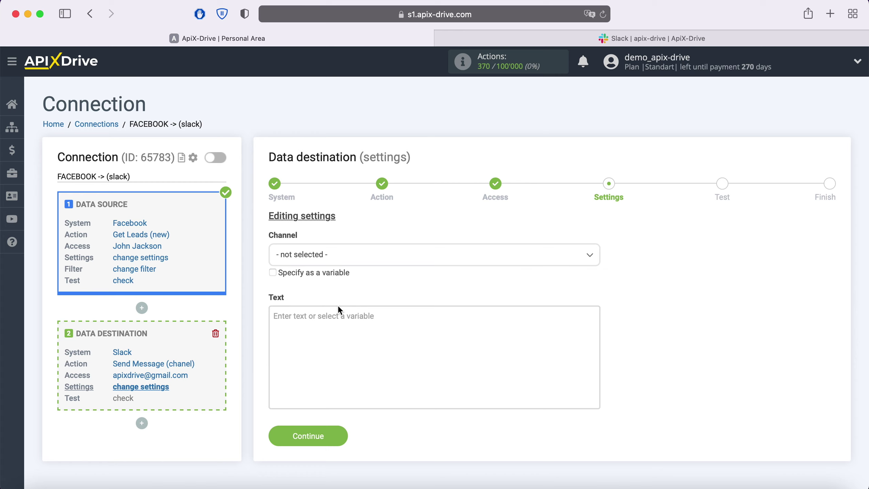
Set the destination channel to apix-drive and insert the Facebook Creation date variable in the message text.
{"action": "left_click", "coordinate": [354, 258]}
{"action": "left_click", "coordinate": [309, 315]}
{"action": "left_click", "coordinate": [310, 323]}
{"action": "scroll", "coordinate": [305, 322], "scroll_direction": "down", "scroll_amount": 5}
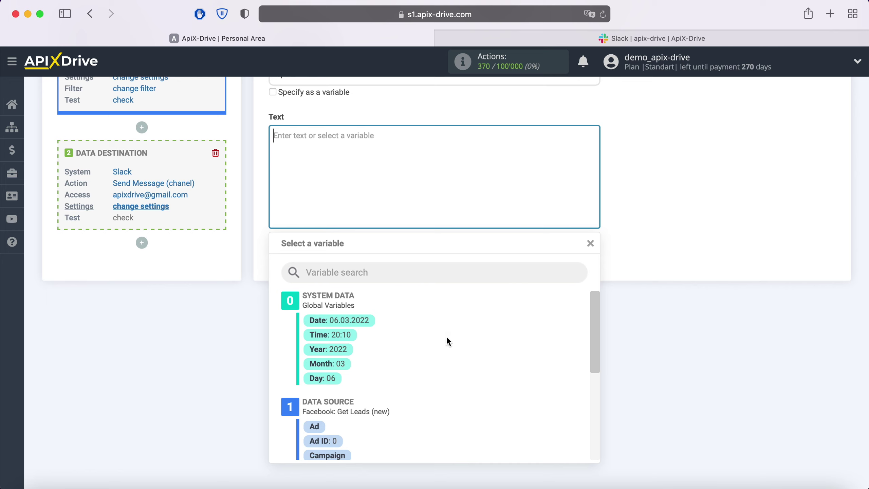
{"action": "scroll", "coordinate": [446, 342], "scroll_direction": "down", "scroll_amount": 3}
{"action": "left_click", "coordinate": [413, 396]}
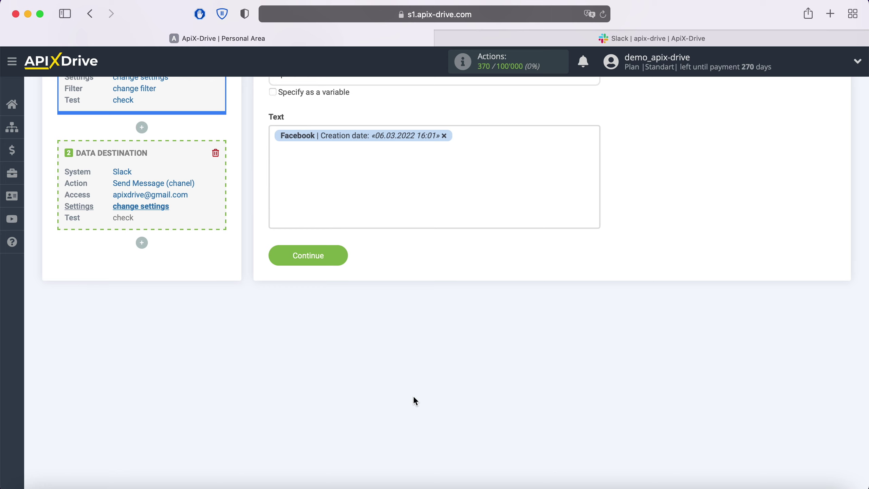
Add the text "New Lead from Facebook" before the Creation date variable in the message.
{"action": "left_click", "coordinate": [272, 136]}
{"action": "type", "text": "New Lead"}
{"action": "type", "text": " from Facebo"}
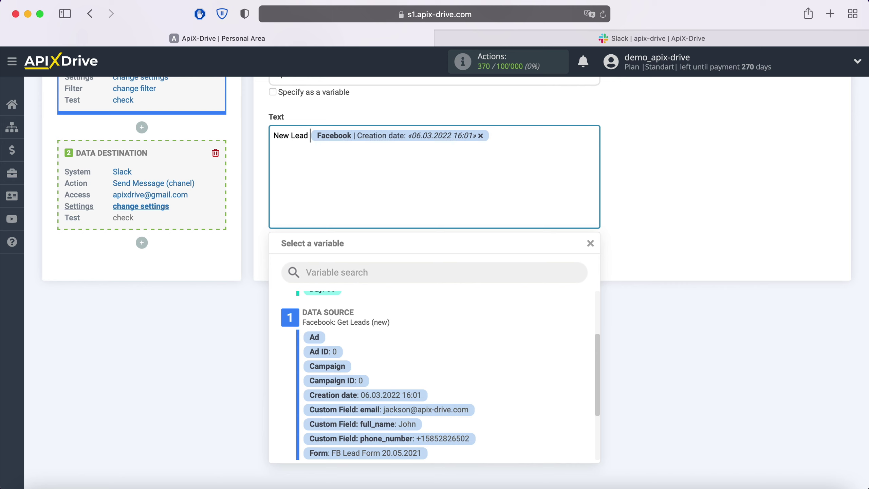
{"action": "type", "text": "ok"}
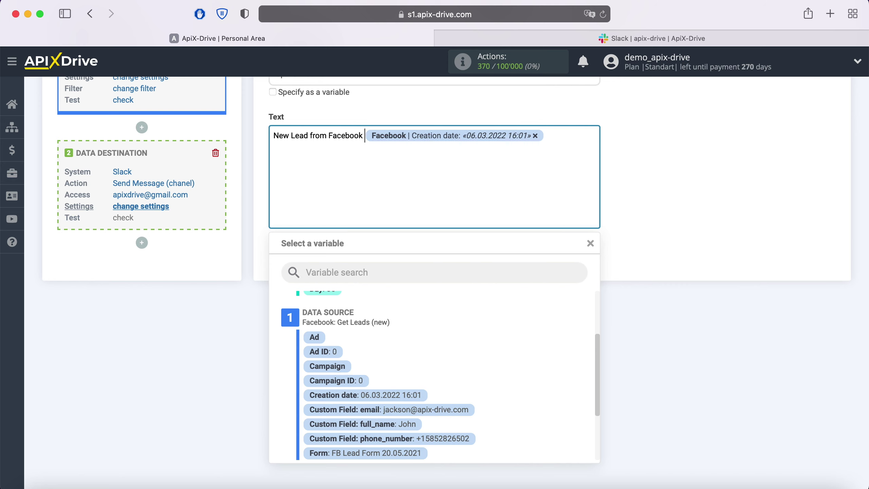
Add a "Name" line with the full_name variable and an "Email" line with the email variable to the message.
{"action": "left_click", "coordinate": [563, 139]}
{"action": "key", "text": "Return"}
{"action": "type", "text": "Name"}
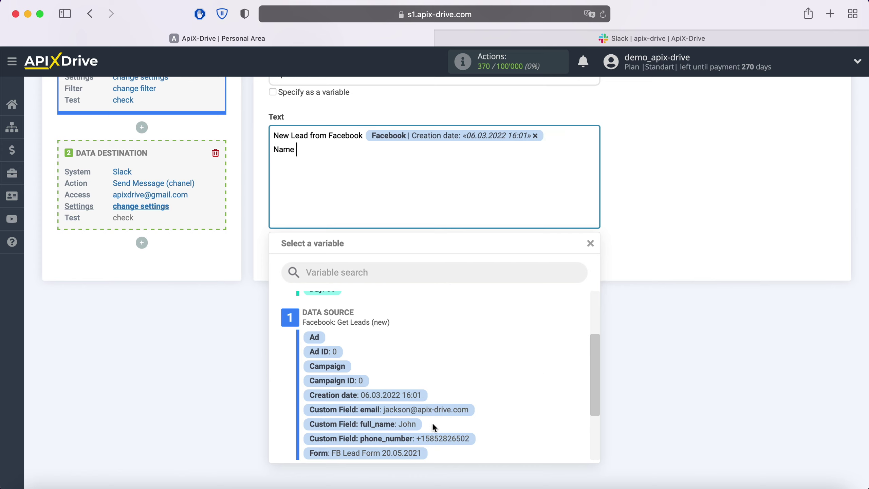
{"action": "left_click", "coordinate": [415, 424]}
{"action": "key", "text": "Return"}
{"action": "type", "text": "Email"}
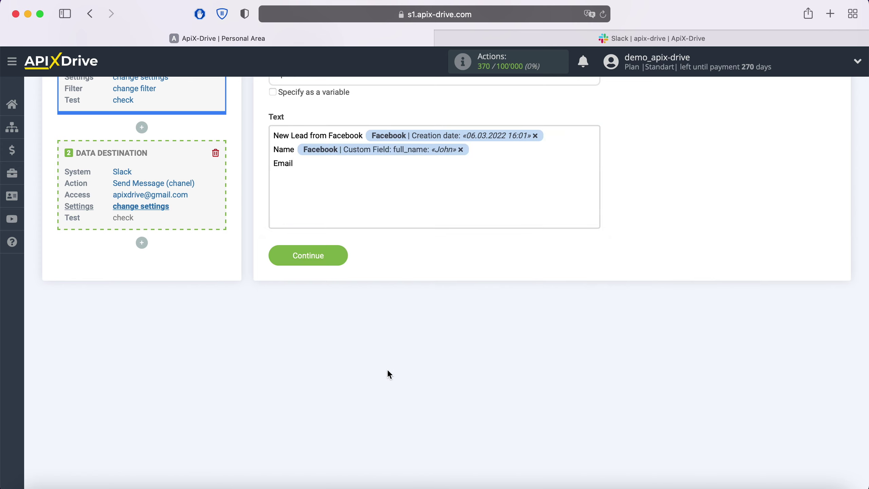
{"action": "left_click", "coordinate": [322, 169]}
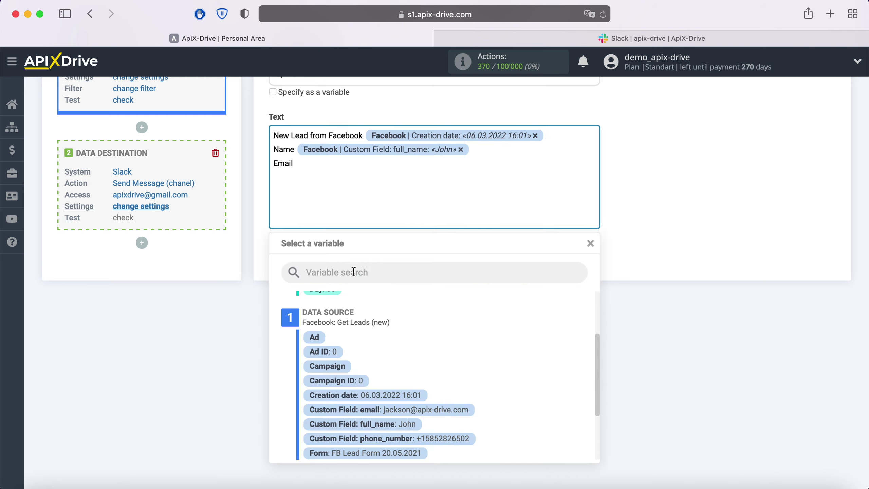
{"action": "left_click", "coordinate": [463, 409]}
Add a "Phone" line with the phone_number variable and a "Page" line with the Facebook Page variable to the message.
{"action": "key", "text": "Return"}
{"action": "type", "text": "Phone"}
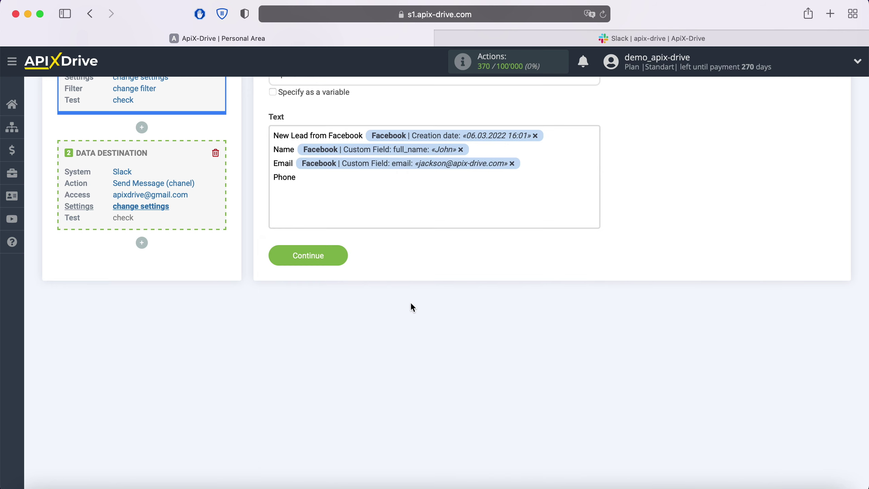
{"action": "left_click", "coordinate": [337, 182]}
{"action": "left_click", "coordinate": [444, 439]}
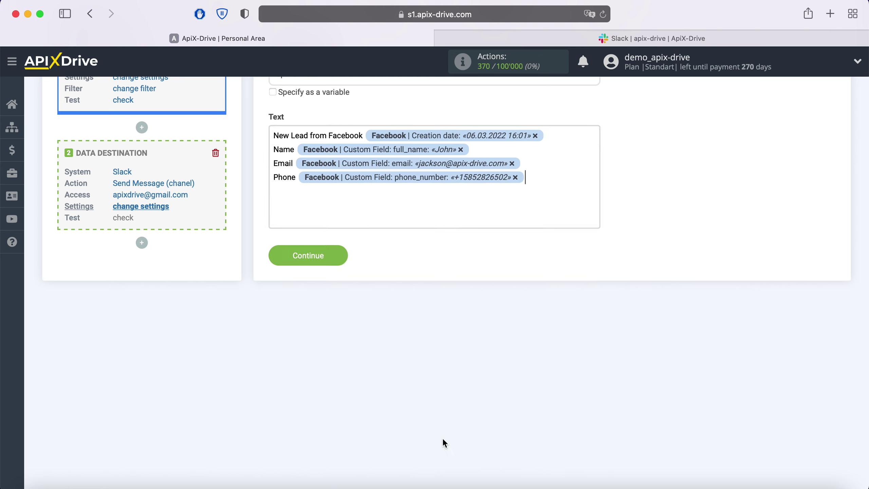
{"action": "key", "text": "Return"}
{"action": "type", "text": "Page"}
{"action": "left_click", "coordinate": [335, 225]}
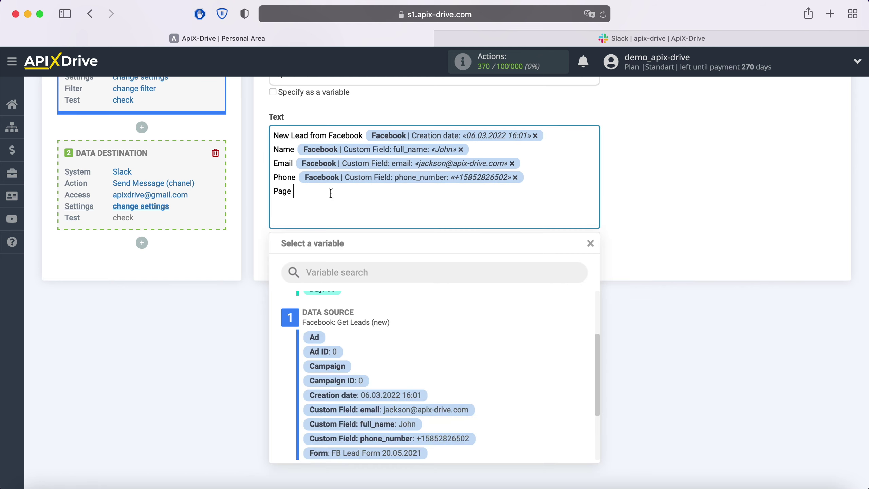
{"action": "scroll", "coordinate": [511, 366], "scroll_direction": "down", "scroll_amount": 3}
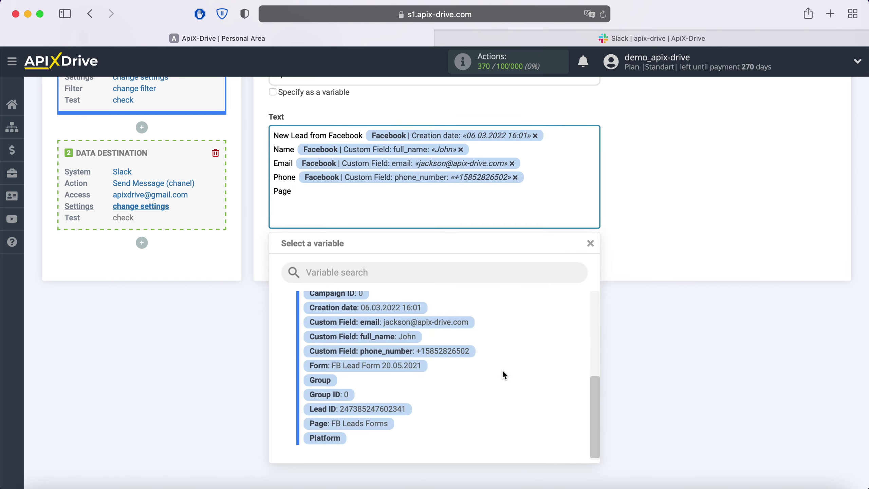
{"action": "left_click", "coordinate": [366, 424]}
Add a "Form" line with the Facebook Form variable at the end of the message text.
{"action": "key", "text": "Return"}
{"action": "type", "text": "Form"}
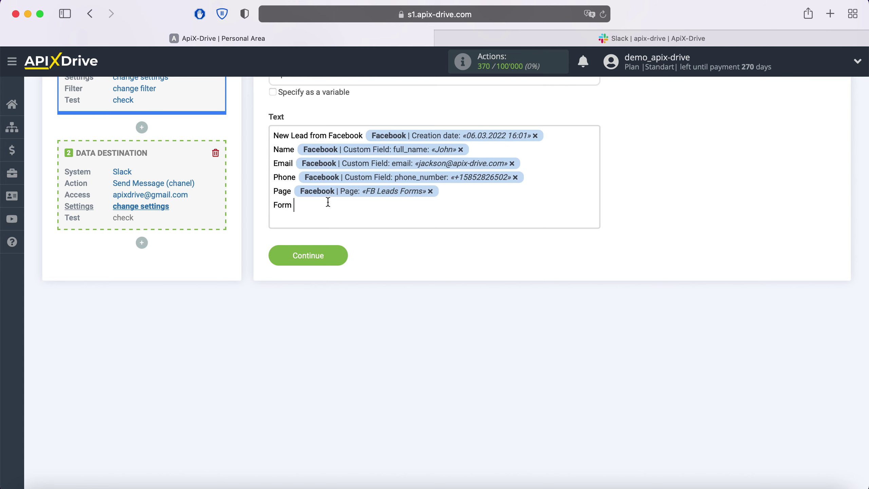
{"action": "left_click", "coordinate": [328, 202]}
{"action": "left_click", "coordinate": [376, 370]}
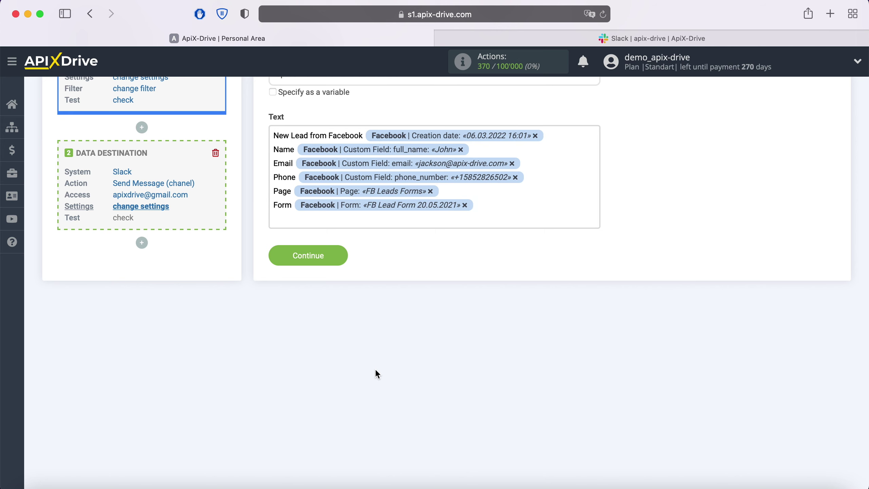
Continue to testing, send the test data to Slack and check the message in the apix-drive channel.
{"action": "left_click", "coordinate": [338, 252]}
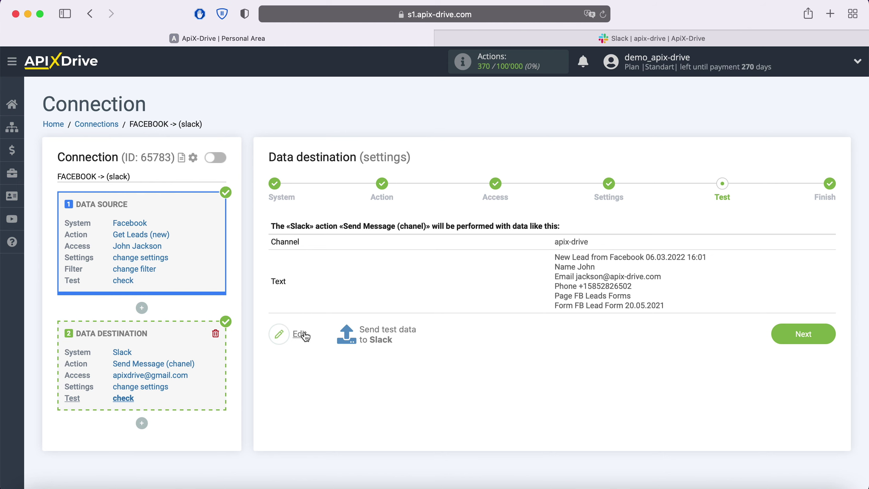
{"action": "left_click", "coordinate": [383, 336]}
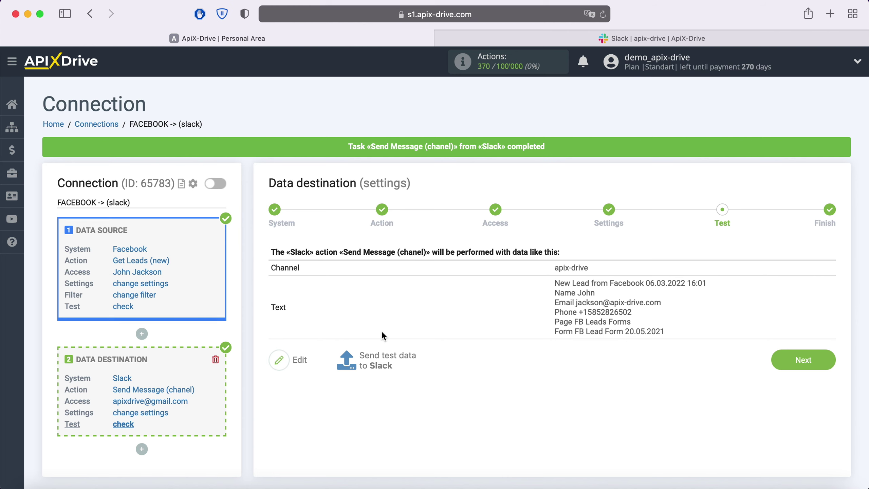
{"action": "left_click", "coordinate": [607, 38]}
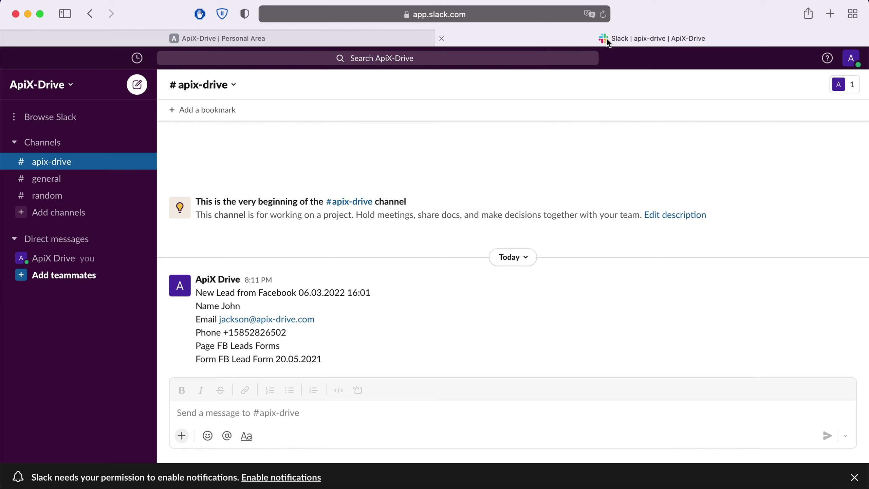
Return to ApiX-Drive, finish the data destination setup and enable automatic updates for the connection.
{"action": "left_click", "coordinate": [393, 35]}
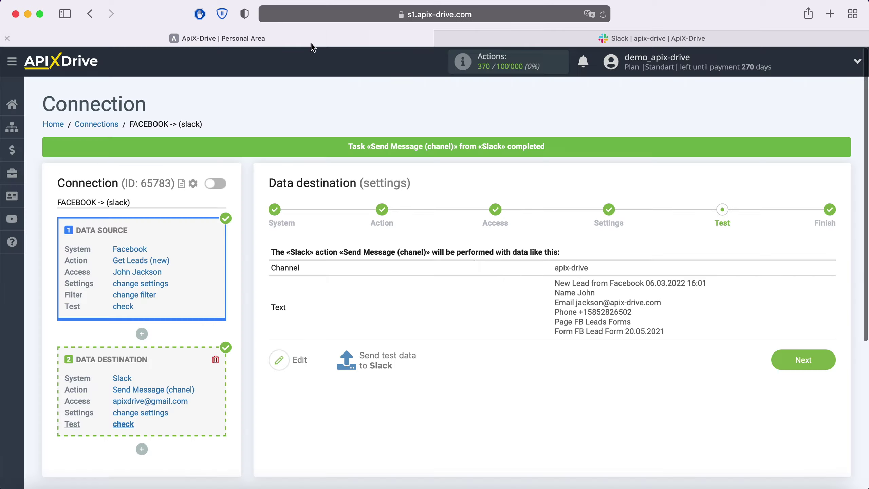
{"action": "left_click", "coordinate": [824, 359]}
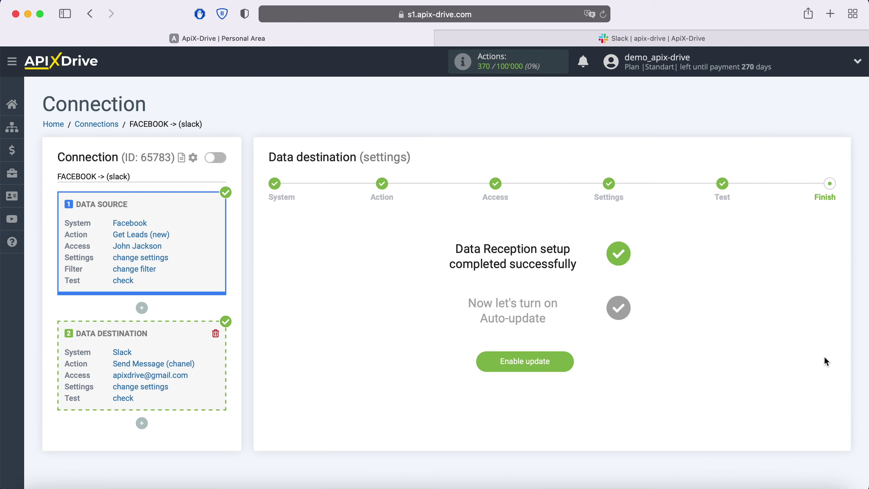
{"action": "left_click", "coordinate": [561, 367]}
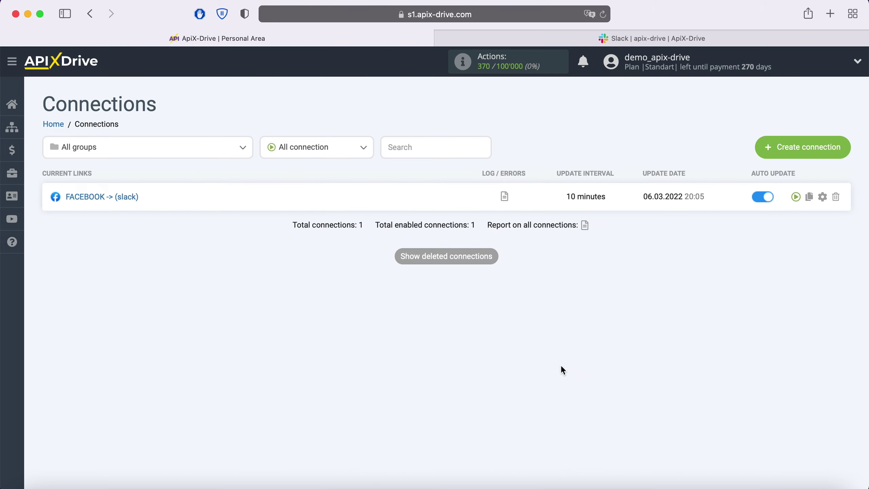
Set the update interval of the FACEBOOK -> (slack) connection to 5 minutes and save its setup.
{"action": "left_click", "coordinate": [822, 196]}
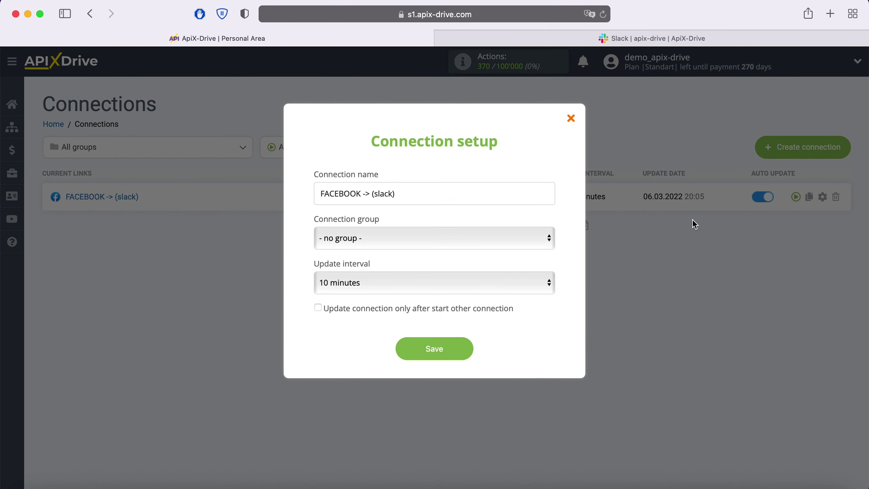
{"action": "left_click", "coordinate": [525, 282]}
{"action": "left_click", "coordinate": [480, 266]}
{"action": "left_click", "coordinate": [462, 351]}
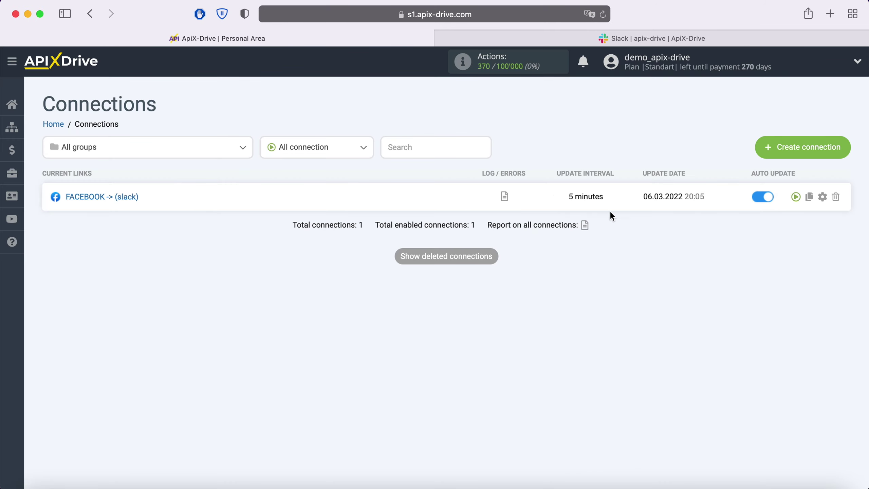